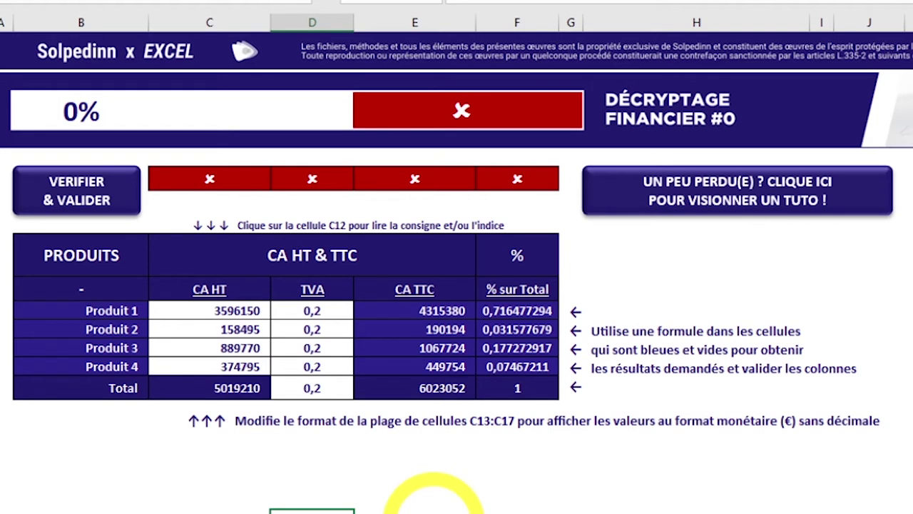
# - Select the CA HT values in cells C13:C17
pyautogui.click(463, 508)
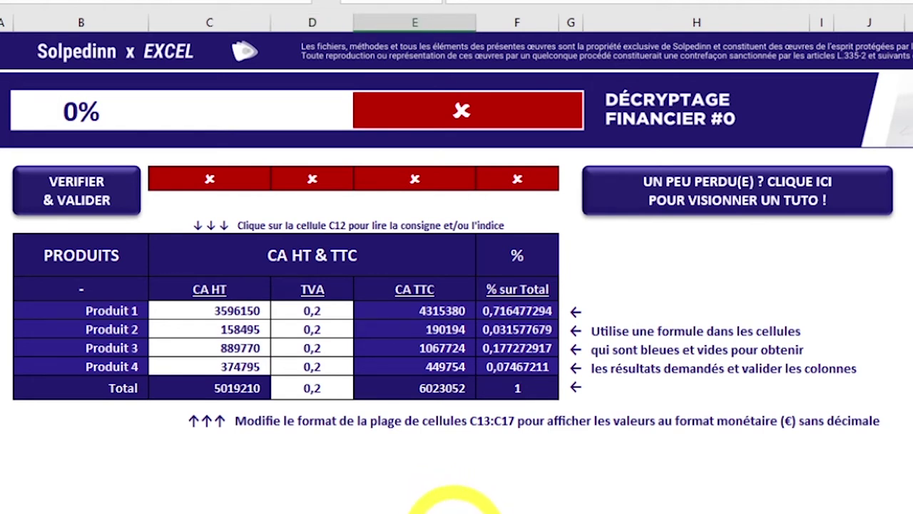
pyautogui.click(426, 503)
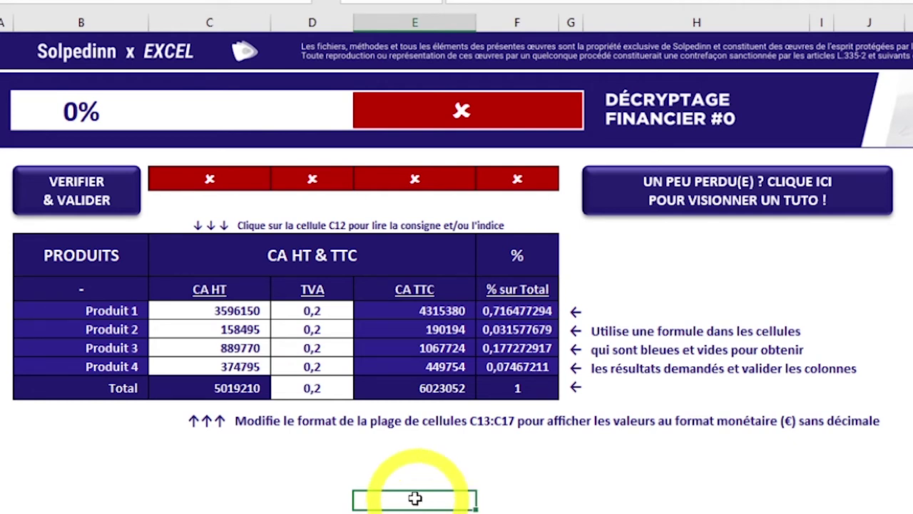
pyautogui.click(208, 310)
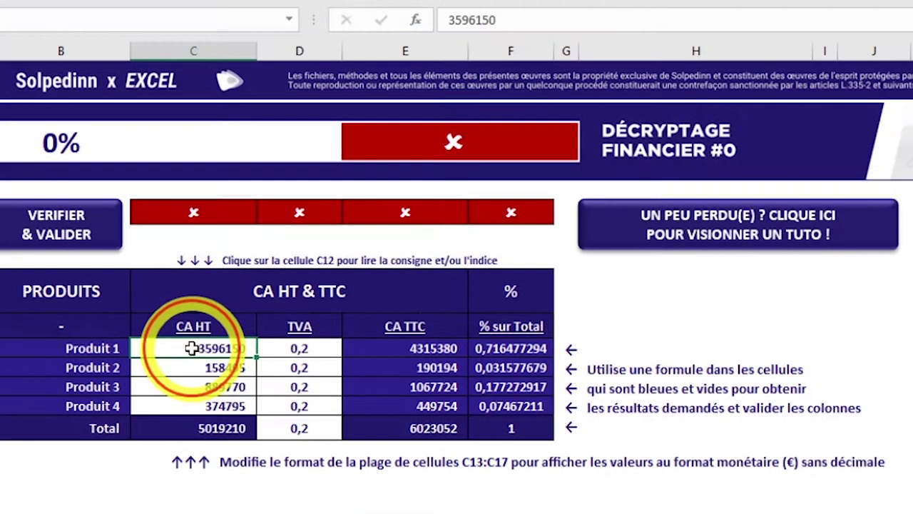
pyautogui.moveTo(191, 348); pyautogui.dragTo(191, 429)
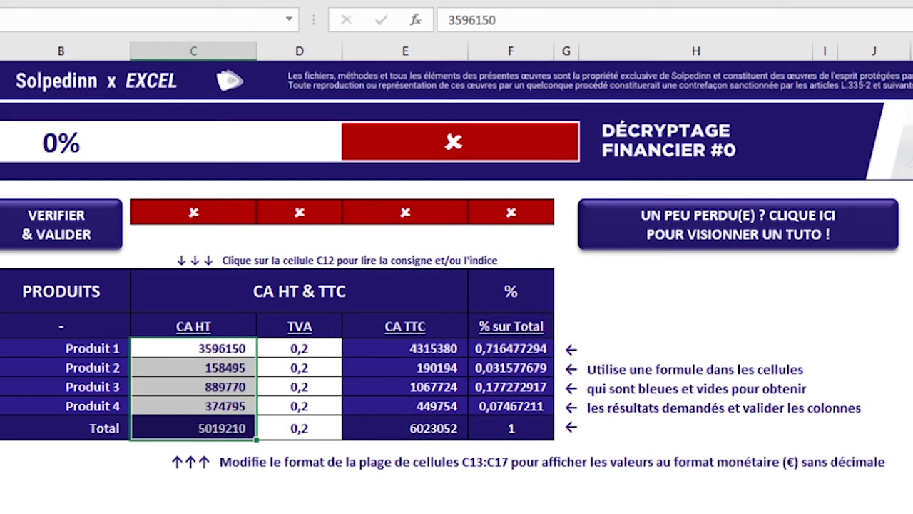
pyautogui.click(185, 464)
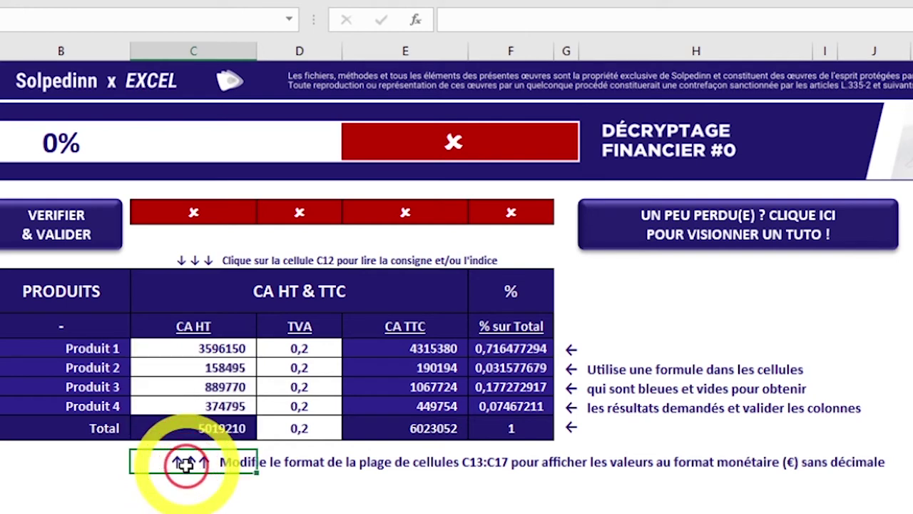
pyautogui.moveTo(196, 348); pyautogui.dragTo(212, 427)
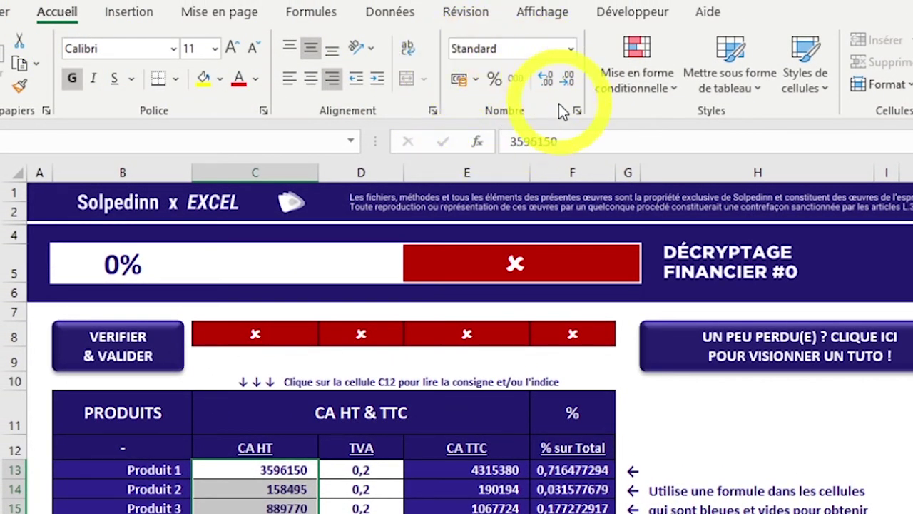
# - Apply the euro Comptabilité format to the CA HT cells
pyautogui.click(571, 53)
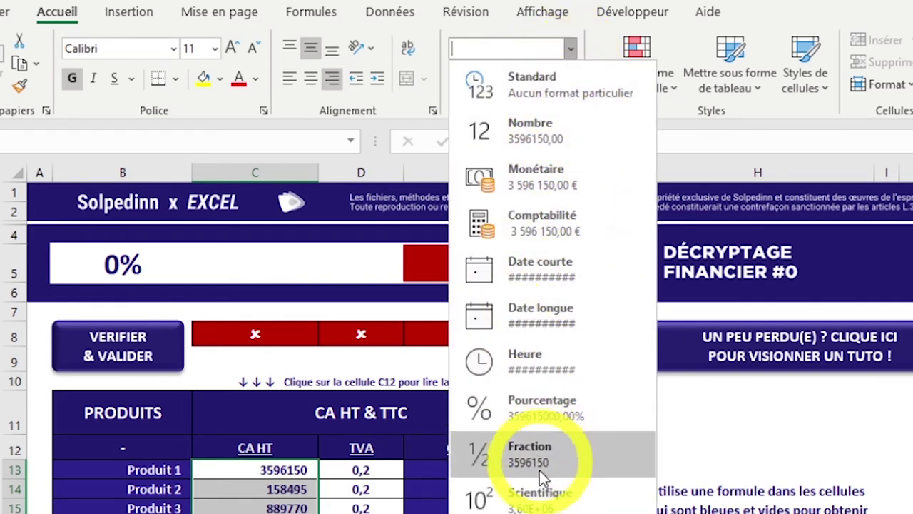
pyautogui.click(575, 49)
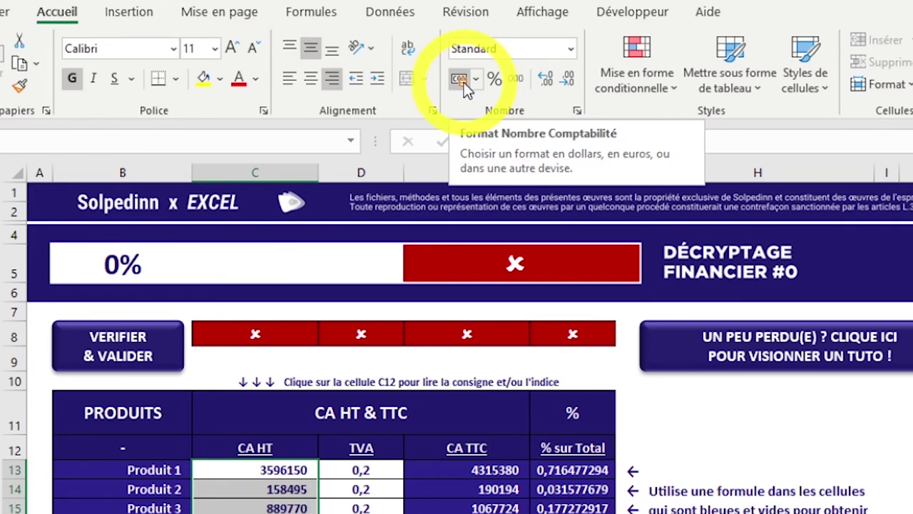
pyautogui.click(460, 79)
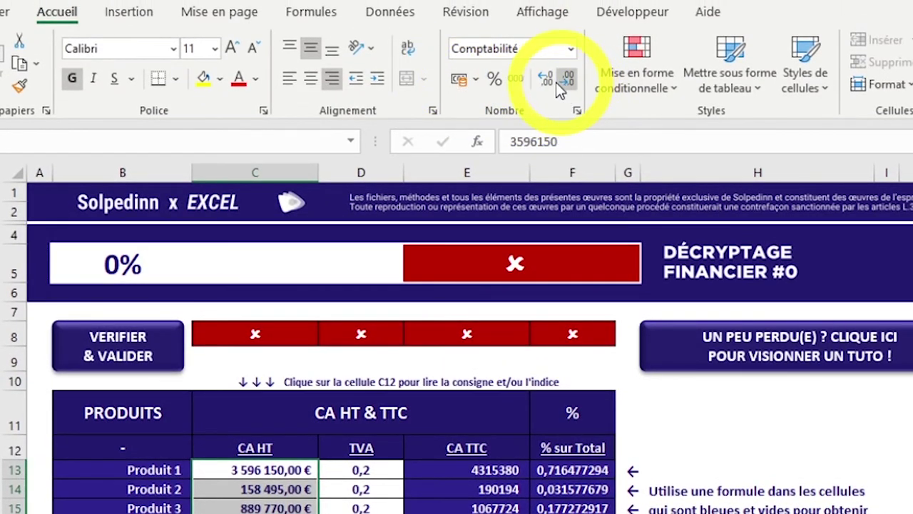
# - Adjust the CA HT decimal places, adding several and then removing them down to one
pyautogui.click(555, 82)
pyautogui.click(555, 82)
pyautogui.click(555, 82)
pyautogui.click(555, 82)
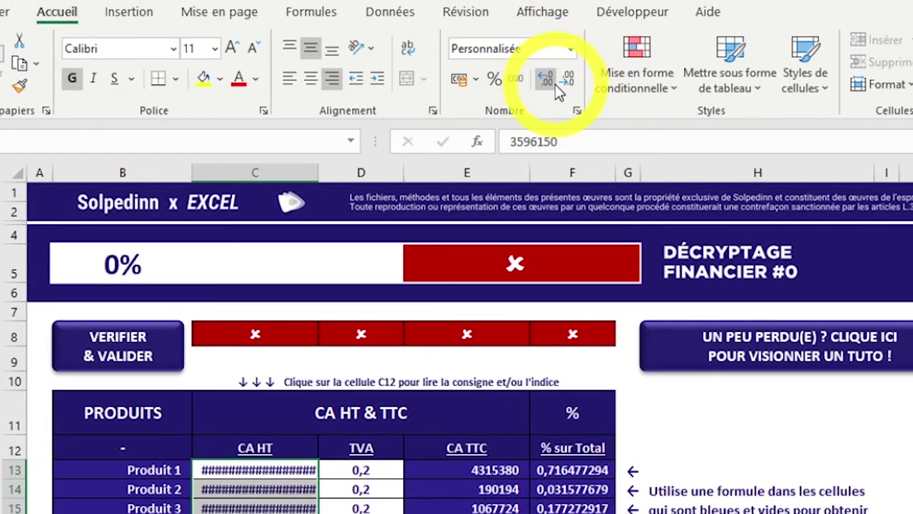
pyautogui.click(566, 85)
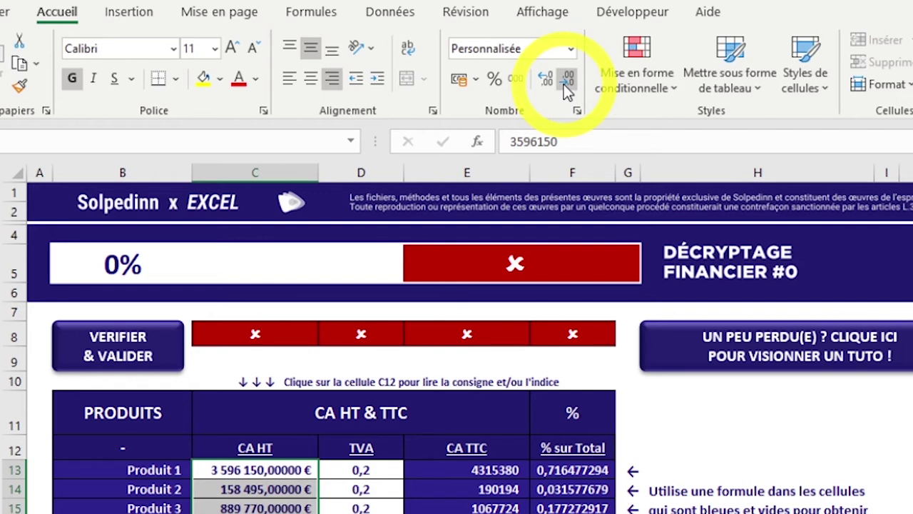
pyautogui.click(563, 84)
pyautogui.click(564, 84)
pyautogui.click(564, 84)
pyautogui.click(564, 84)
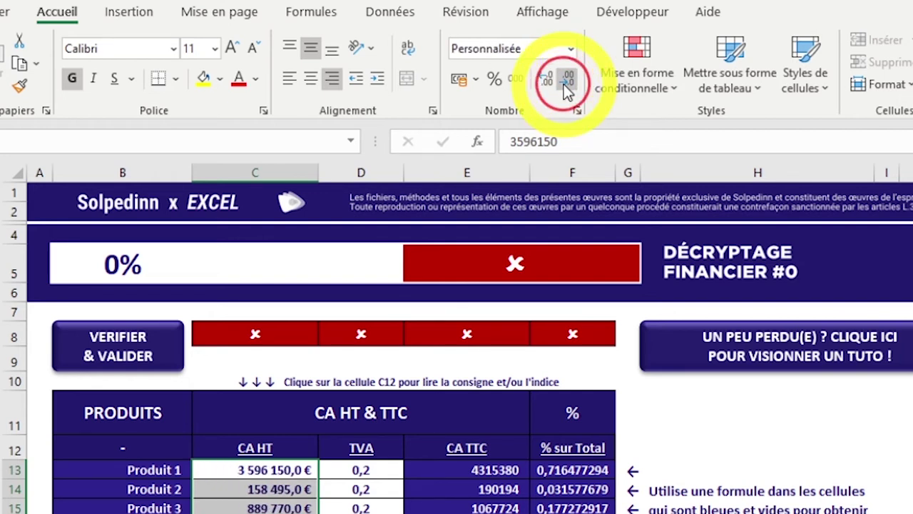
pyautogui.click(564, 84)
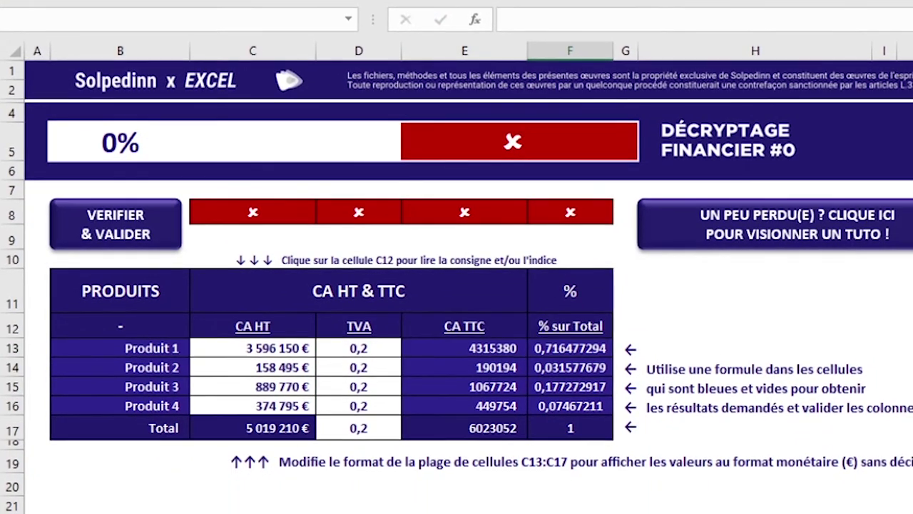
# - Validate the CA HT column and show TVA cells D13:D17 as 20% percentages
pyautogui.click(340, 374)
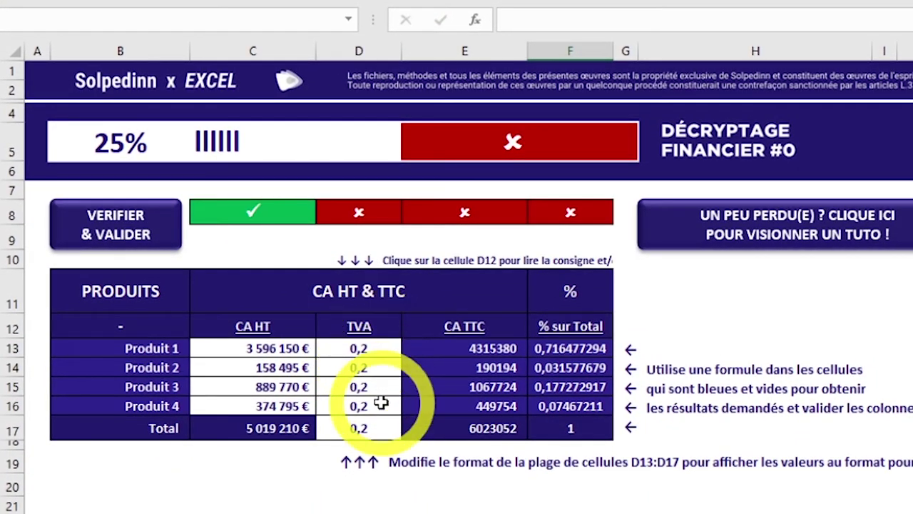
pyautogui.moveTo(359, 350); pyautogui.dragTo(363, 421)
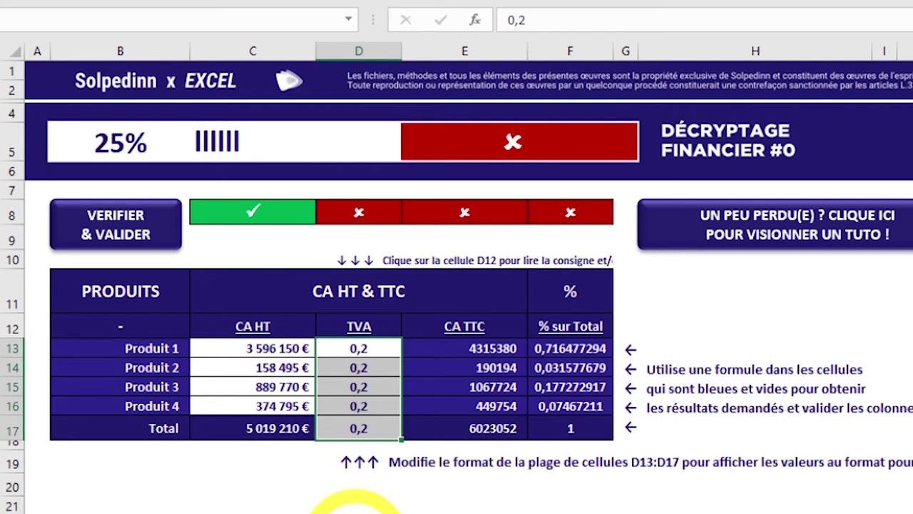
pyautogui.click(356, 508)
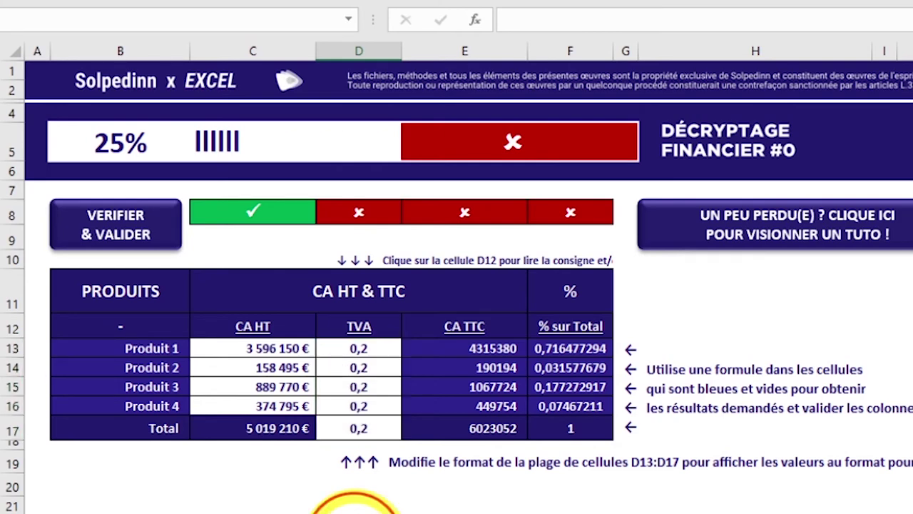
pyautogui.moveTo(359, 350); pyautogui.dragTo(358, 427)
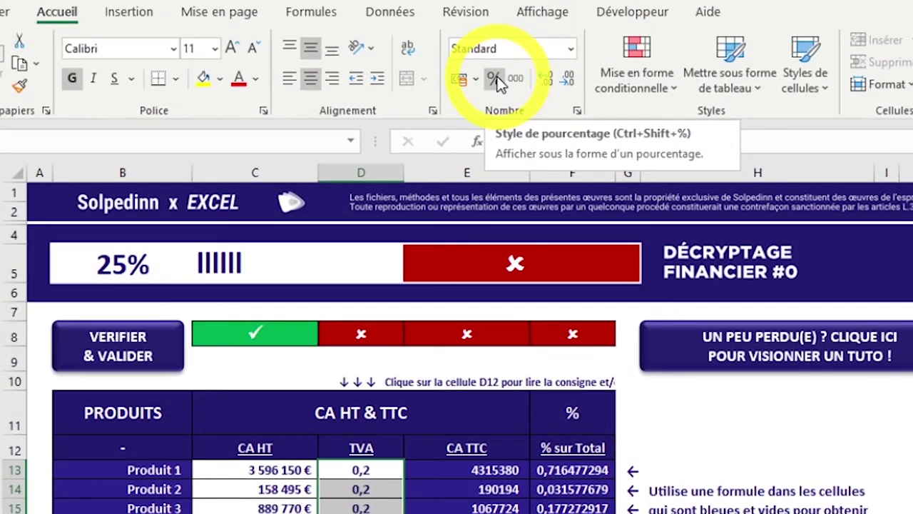
pyautogui.click(498, 78)
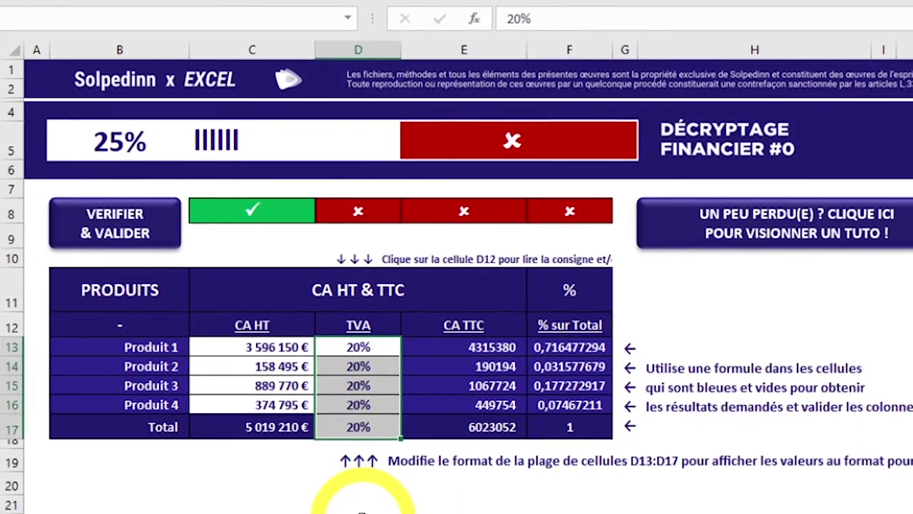
pyautogui.click(371, 508)
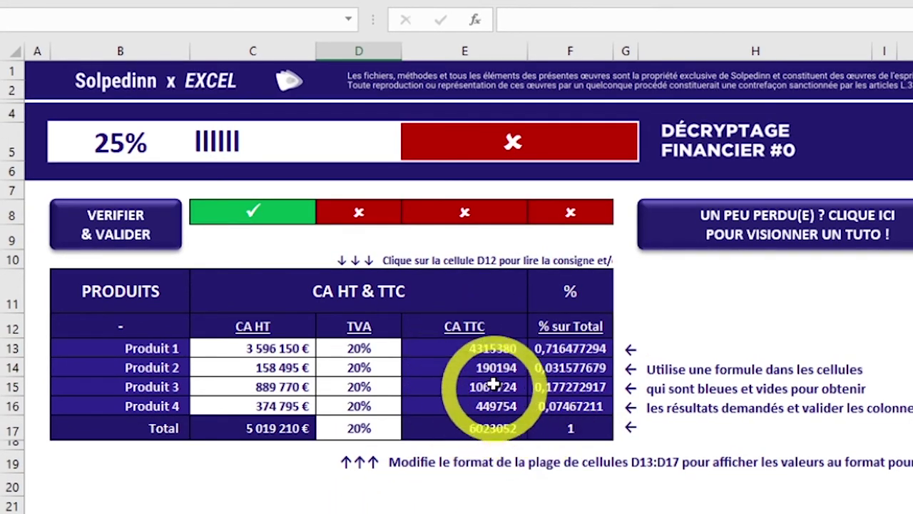
# - Format CA TTC (E13:E17) as whole euros and % sur Total (F13:F17) as percentages
pyautogui.click(467, 347)
pyautogui.moveTo(468, 347); pyautogui.dragTo(432, 429)
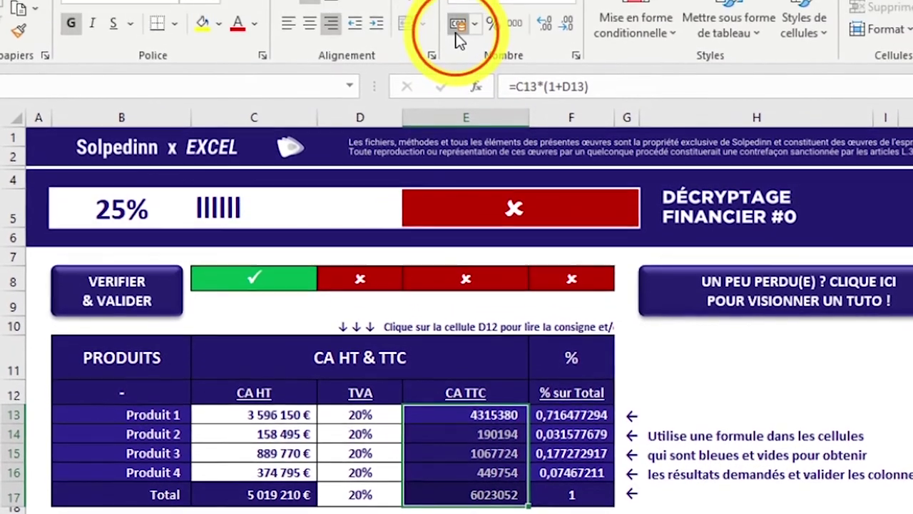
pyautogui.click(459, 78)
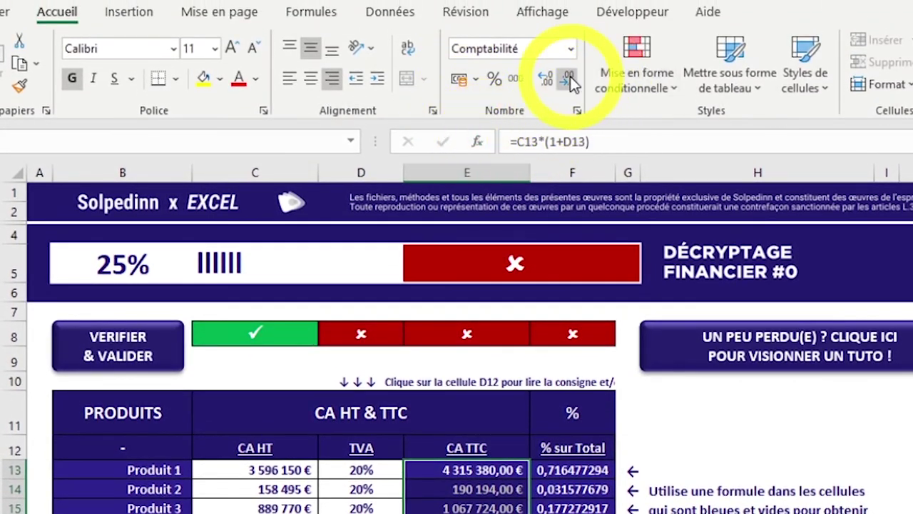
pyautogui.click(571, 77)
pyautogui.click(570, 77)
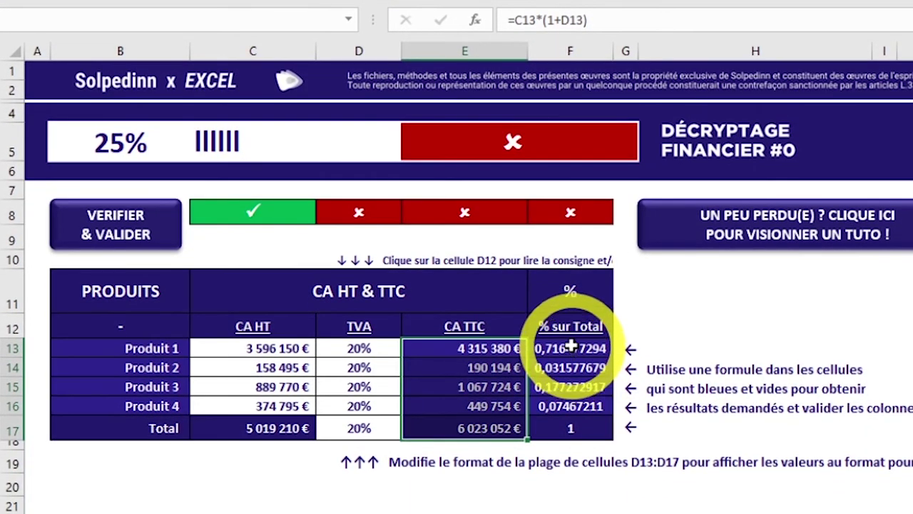
pyautogui.moveTo(571, 356); pyautogui.dragTo(578, 426)
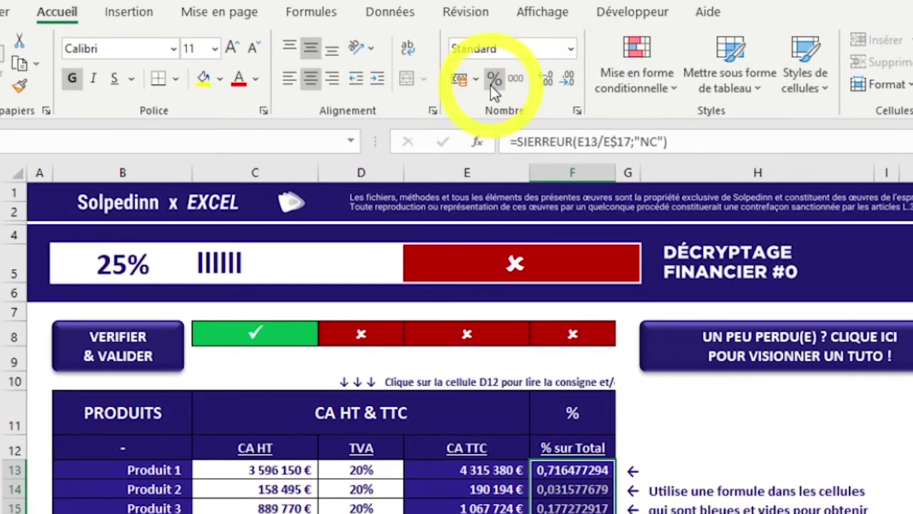
pyautogui.click(494, 52)
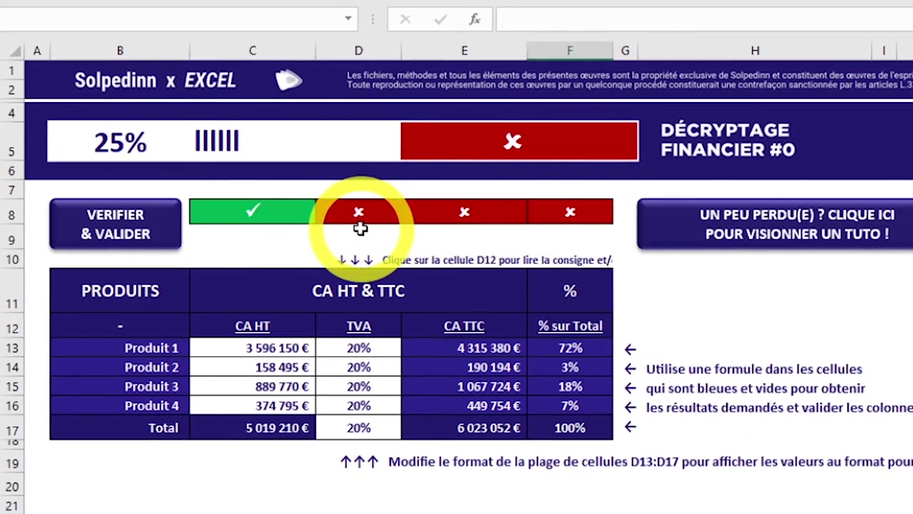
# - Validate the TVA, CA TTC and % sur Total columns to reach 100%
pyautogui.click(353, 221)
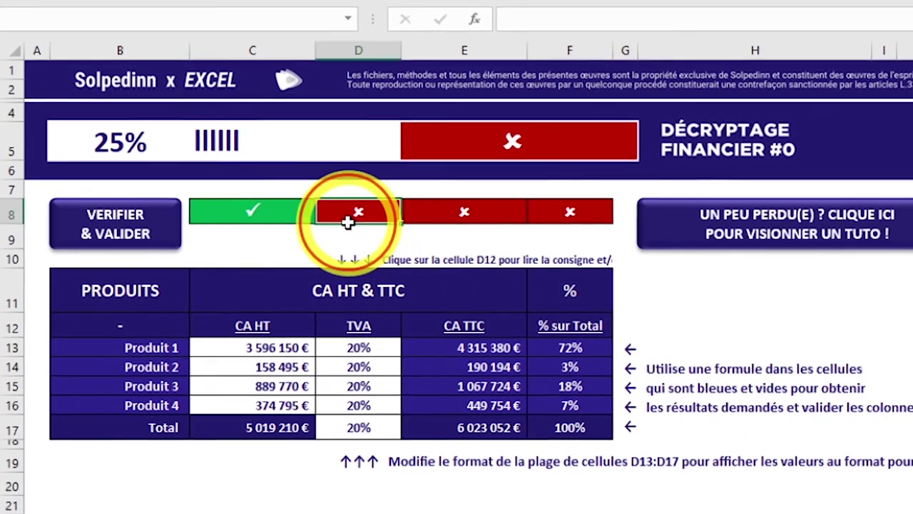
pyautogui.click(446, 216)
pyautogui.click(555, 222)
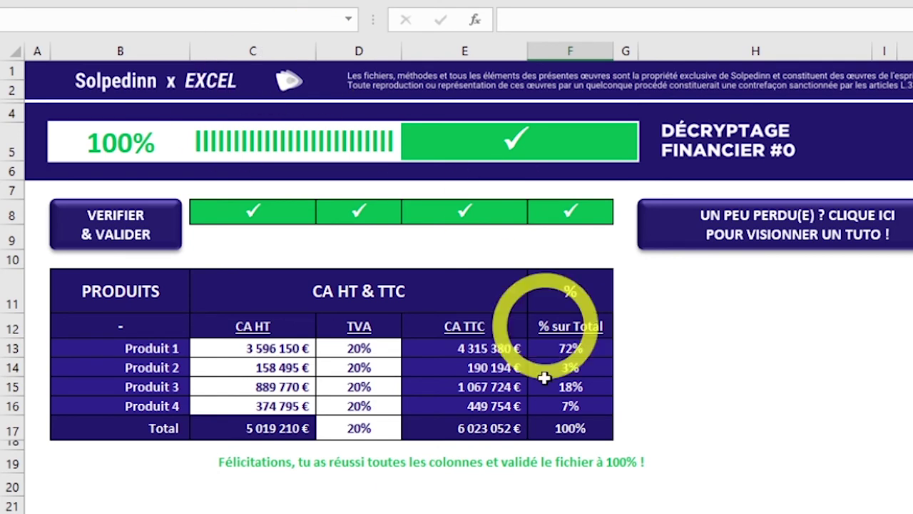
pyautogui.click(756, 506)
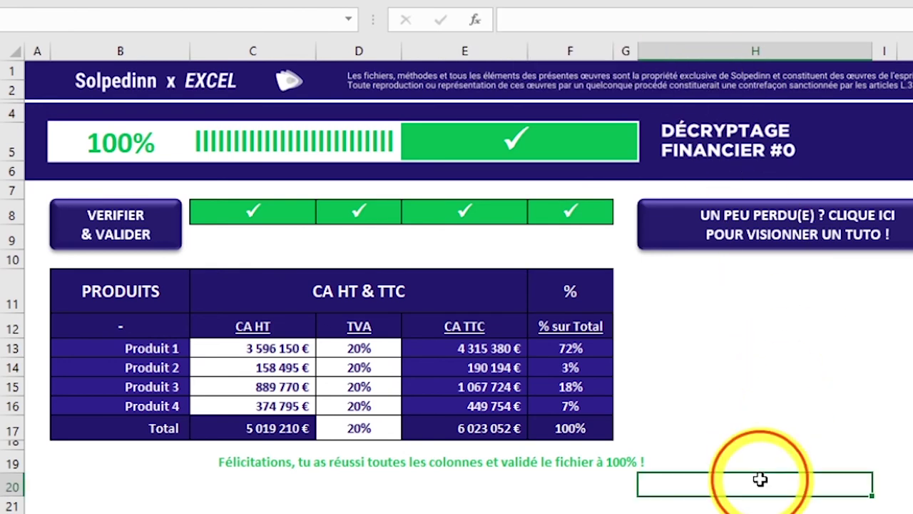
pyautogui.click(890, 372)
pyautogui.click(732, 503)
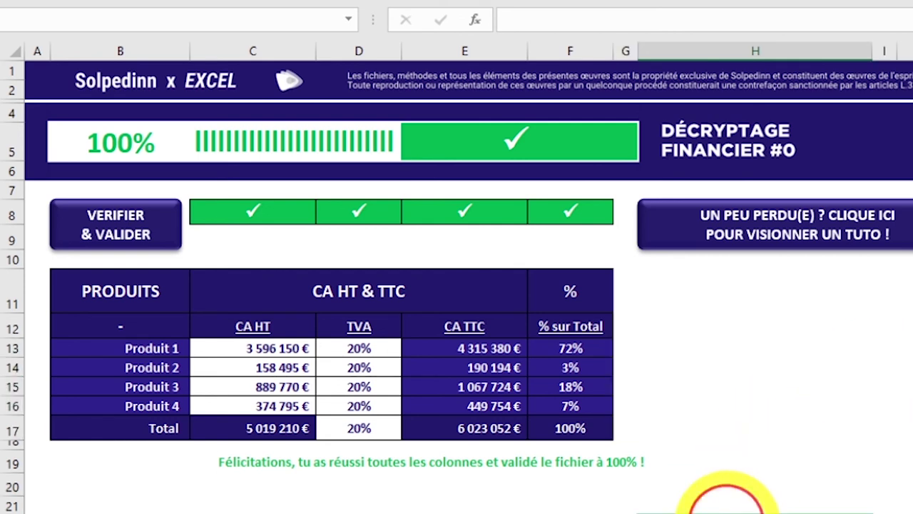